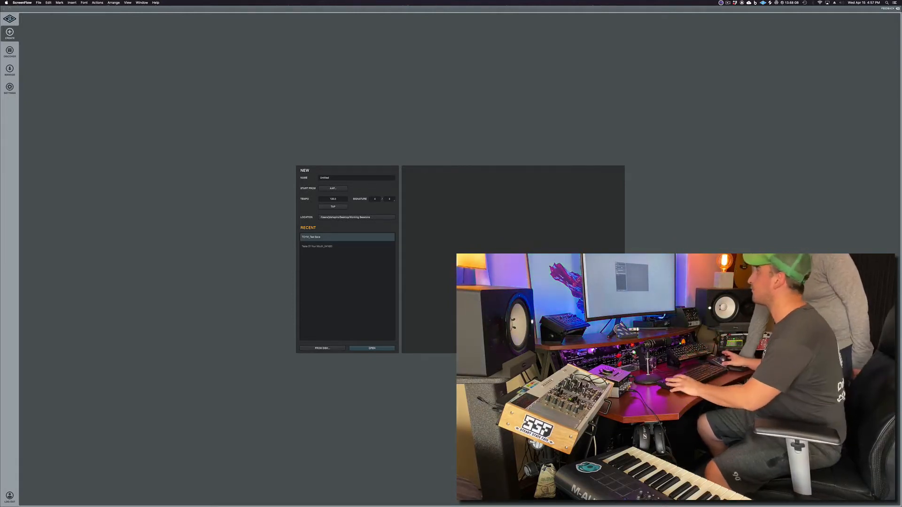
# - Open the recent test session and close the Omnisphere plugin window
pyautogui.click(372, 348)
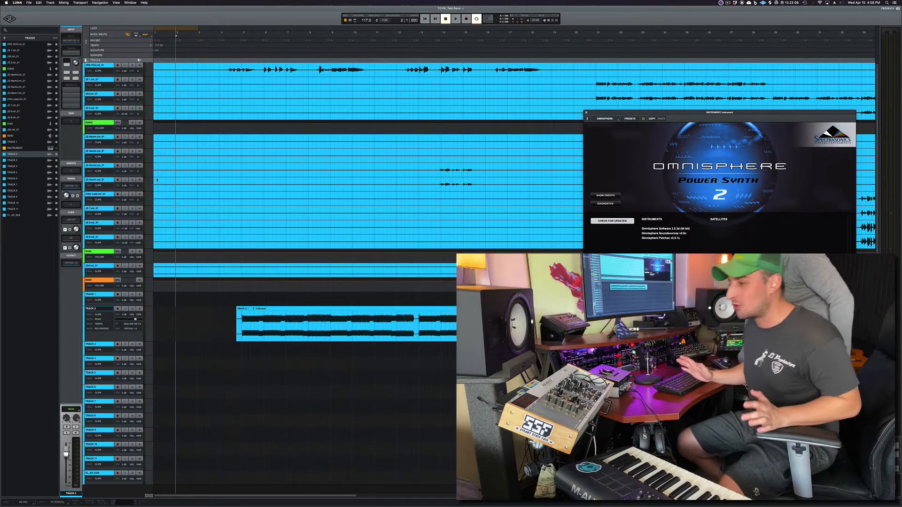
pyautogui.click(586, 113)
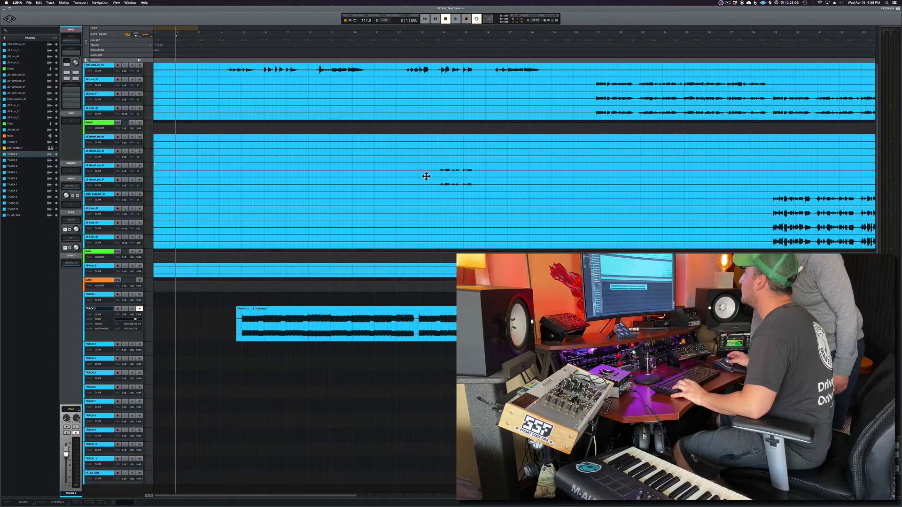
# - Zoom and navigate around the arrangement to examine the session's tracks
pyautogui.press('Return')
pyautogui.click(255, 148)
pyautogui.press('super+bracketleft')
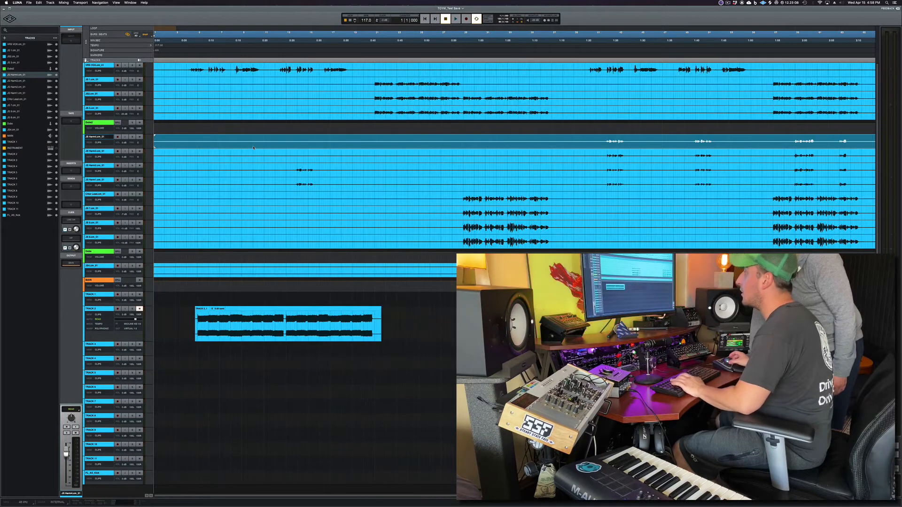
pyautogui.press('super+bracketleft')
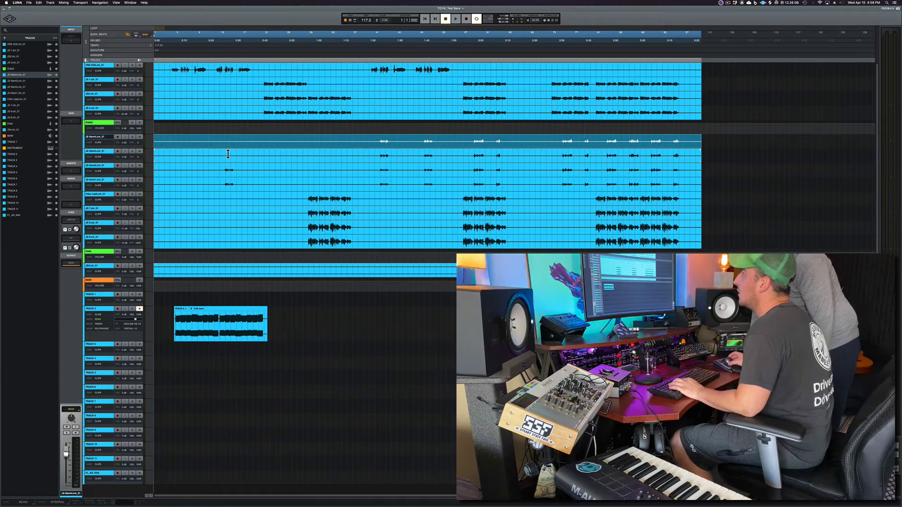
pyautogui.moveTo(227, 155); pyautogui.dragTo(154, 157)
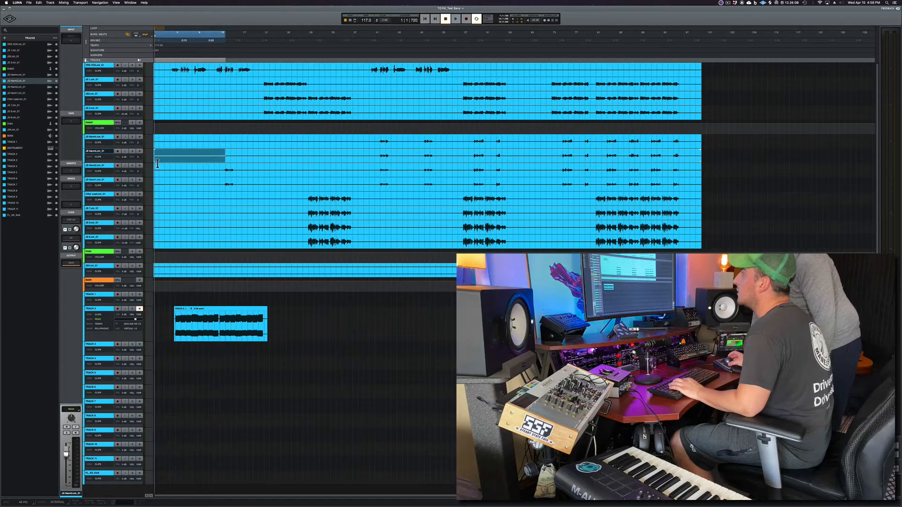
pyautogui.click(230, 70)
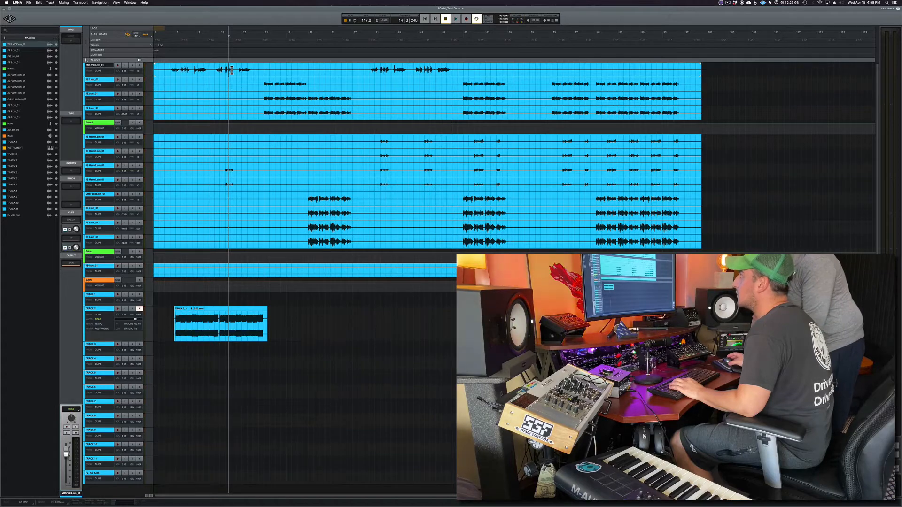
pyautogui.press('t')
pyautogui.press('r')
pyautogui.press('r')
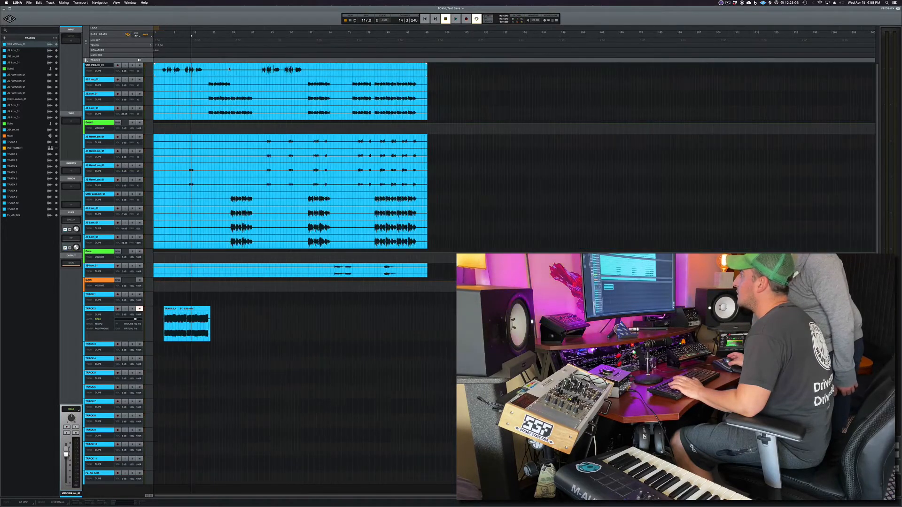
pyautogui.press('t')
pyautogui.press('t')
pyautogui.press('r')
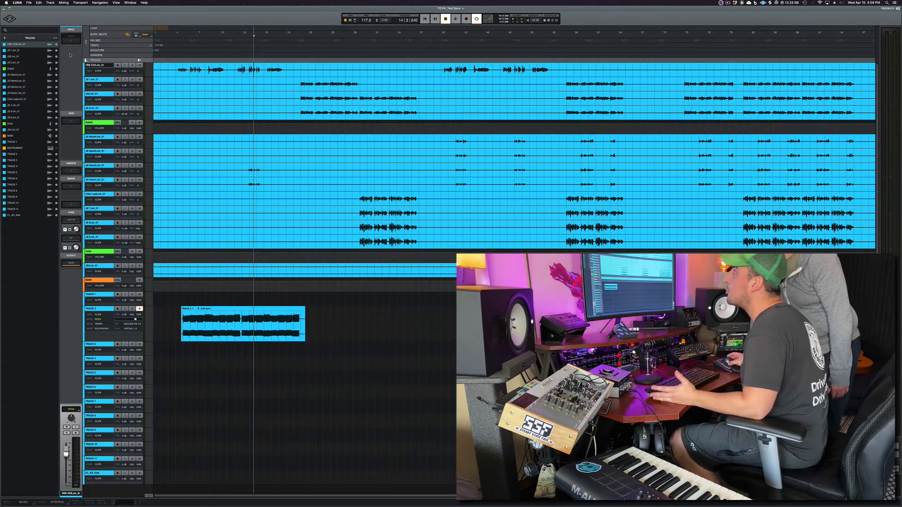
# - Create a new bus track
pyautogui.click(5, 38)
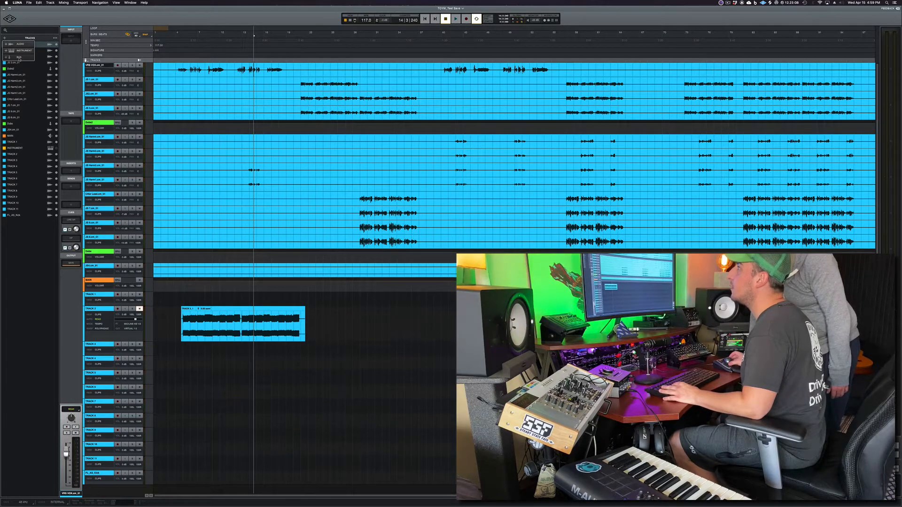
pyautogui.click(19, 57)
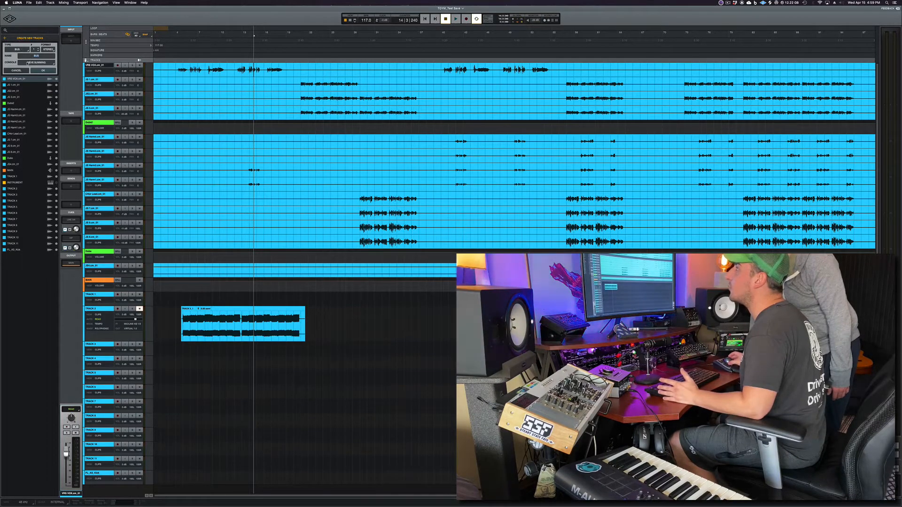
pyautogui.click(43, 70)
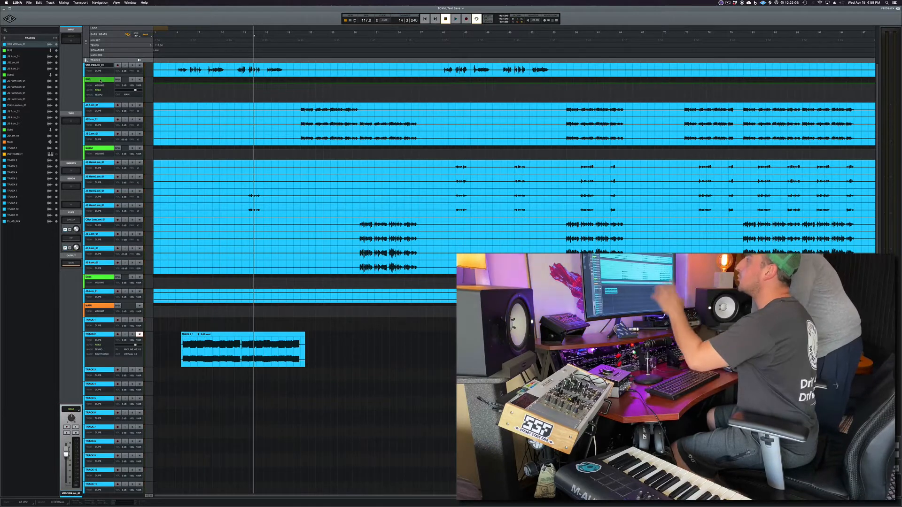
# - Select the three JB Lute tracks and route their outputs to the new BUS
pyautogui.click(100, 105)
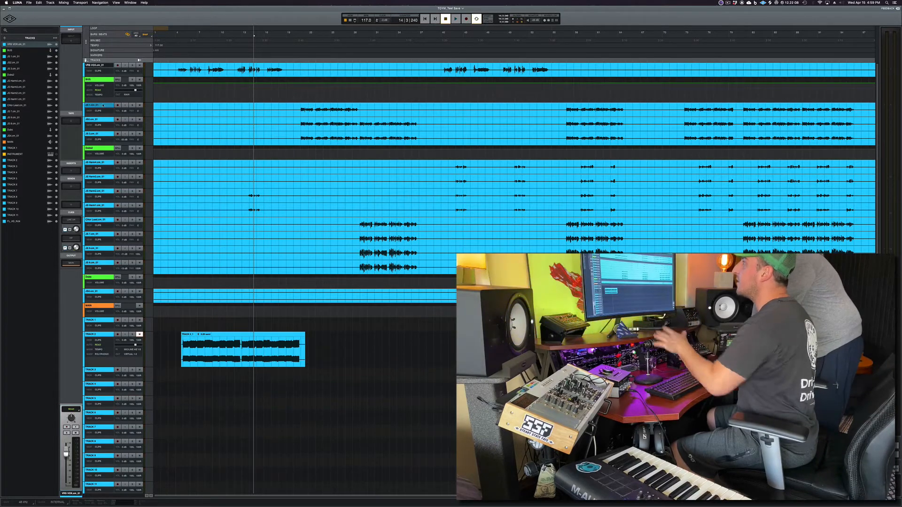
pyautogui.keyDown('shift'); pyautogui.click(100, 134); pyautogui.keyUp('shift')
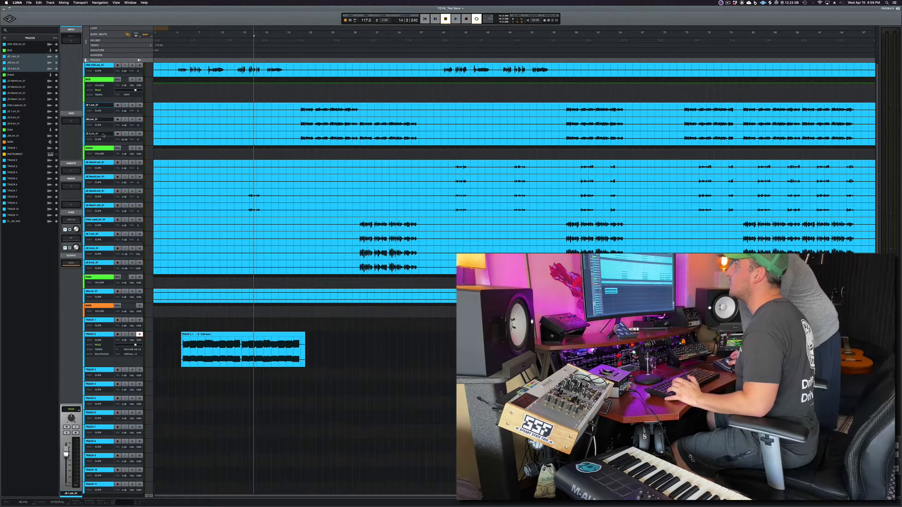
pyautogui.click(102, 105)
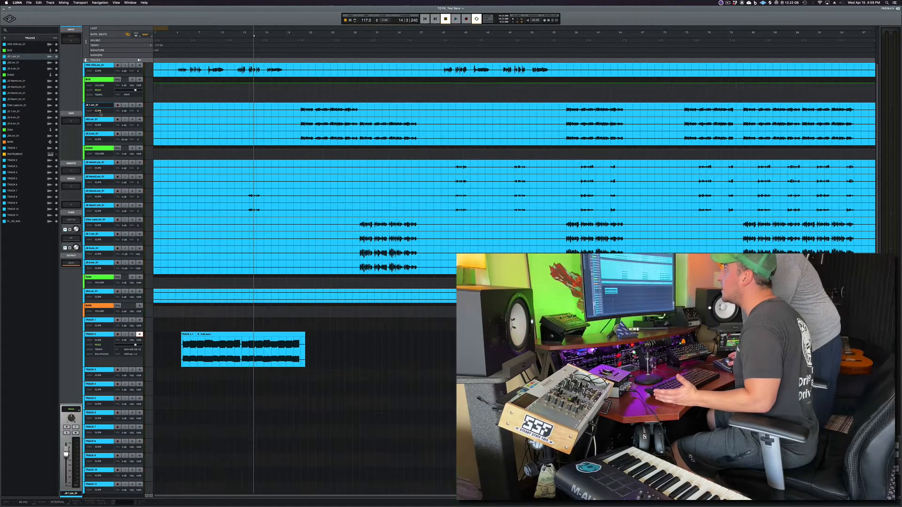
pyautogui.moveTo(108, 116)
pyautogui.mouseDown()
pyautogui.moveTo(108, 145)
pyautogui.moveTo(111, 128)
pyautogui.mouseUp()
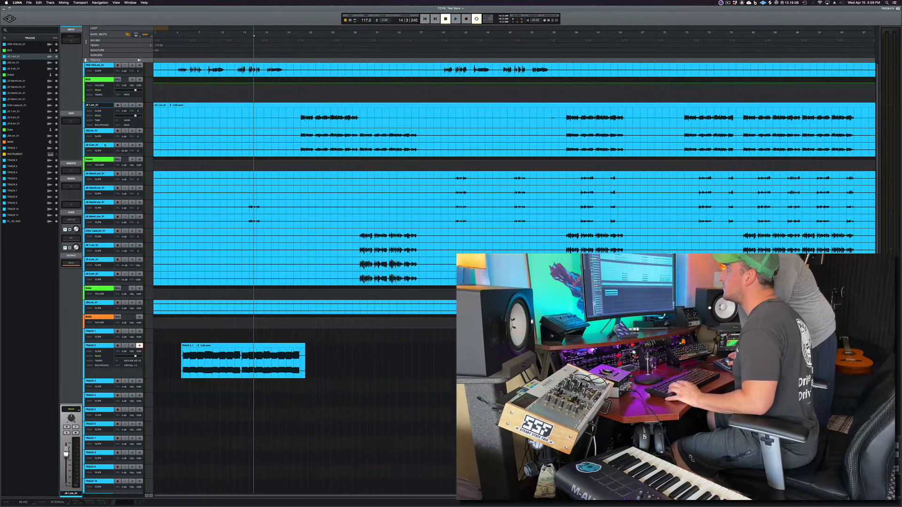
pyautogui.keyDown('super'); pyautogui.click(104, 132); pyautogui.keyUp('super')
pyautogui.keyDown('super'); pyautogui.click(104, 145); pyautogui.keyUp('super')
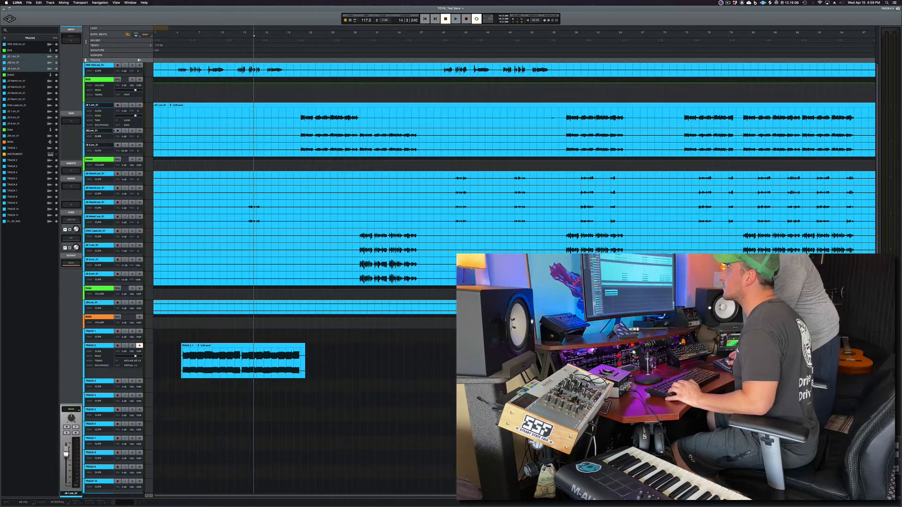
pyautogui.click(126, 125)
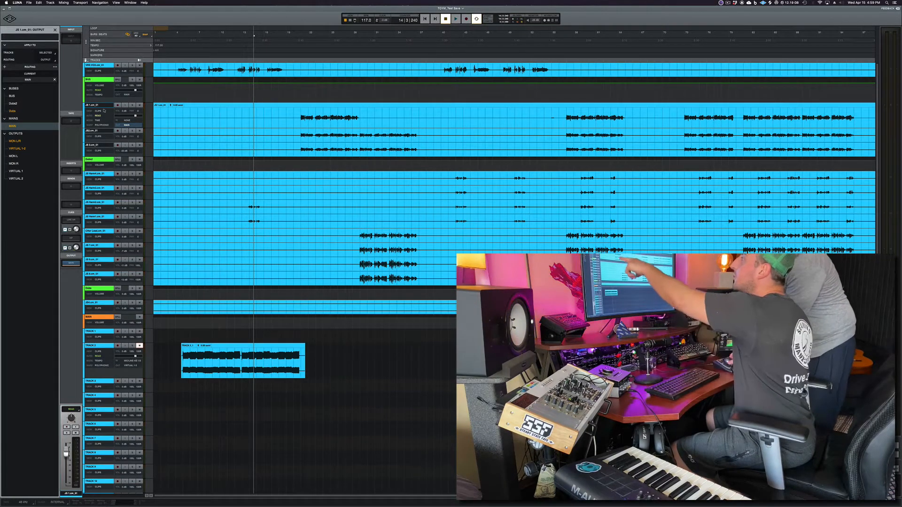
pyautogui.click(42, 54)
pyautogui.click(5, 45)
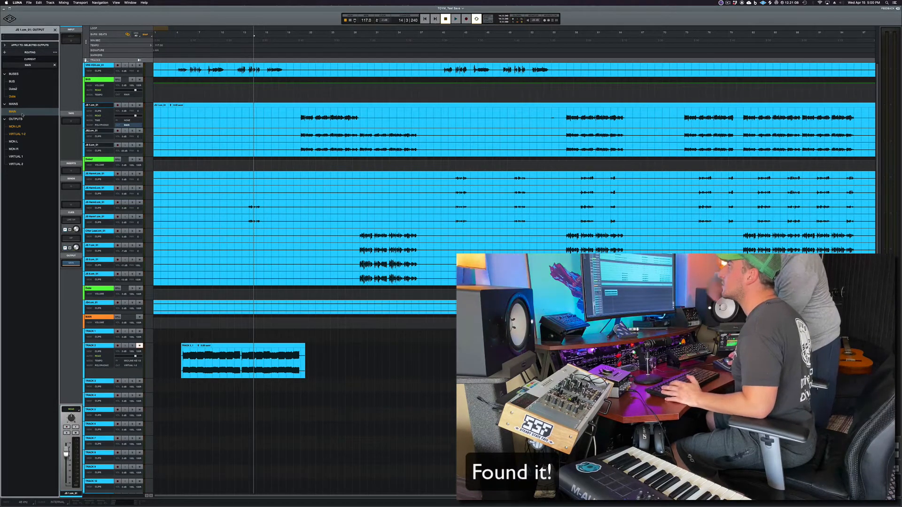
pyautogui.click(16, 81)
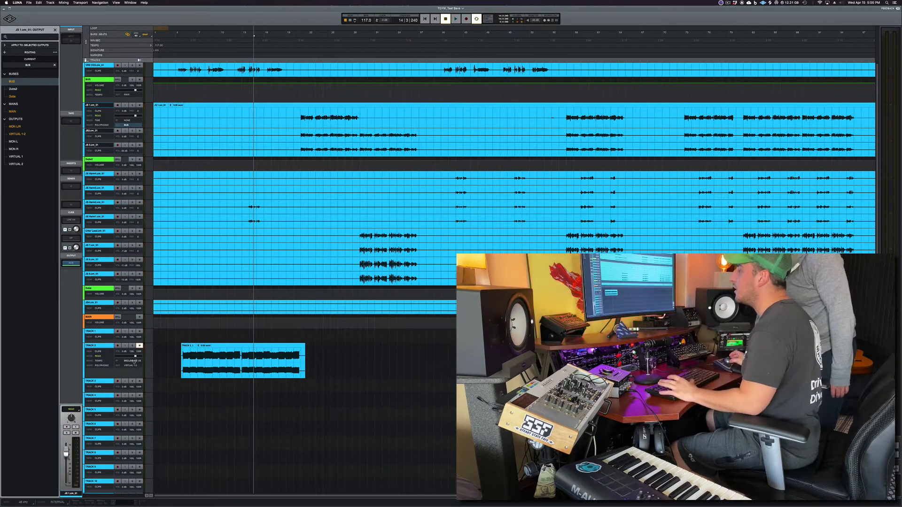
# - Check Track 2's output routing
pyautogui.click(100, 347)
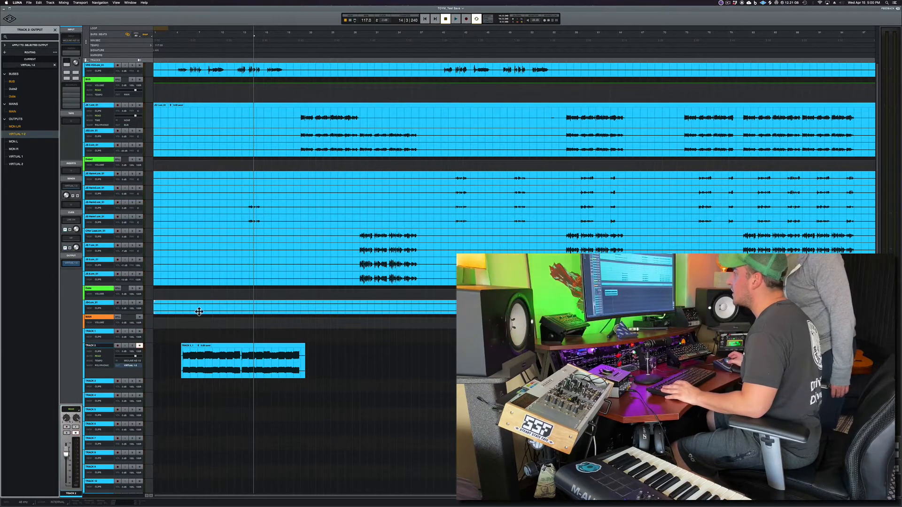
pyautogui.scroll(-2, 214, 337)
pyautogui.click(181, 327)
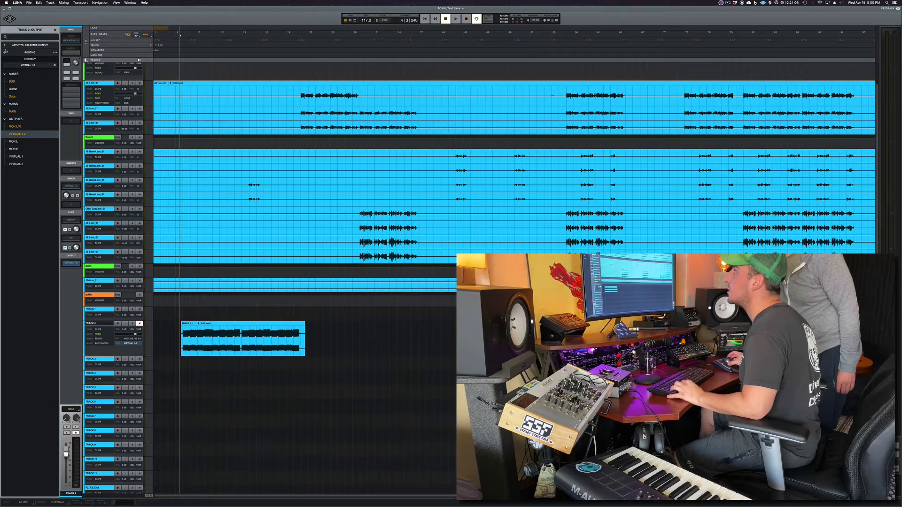
pyautogui.click(55, 30)
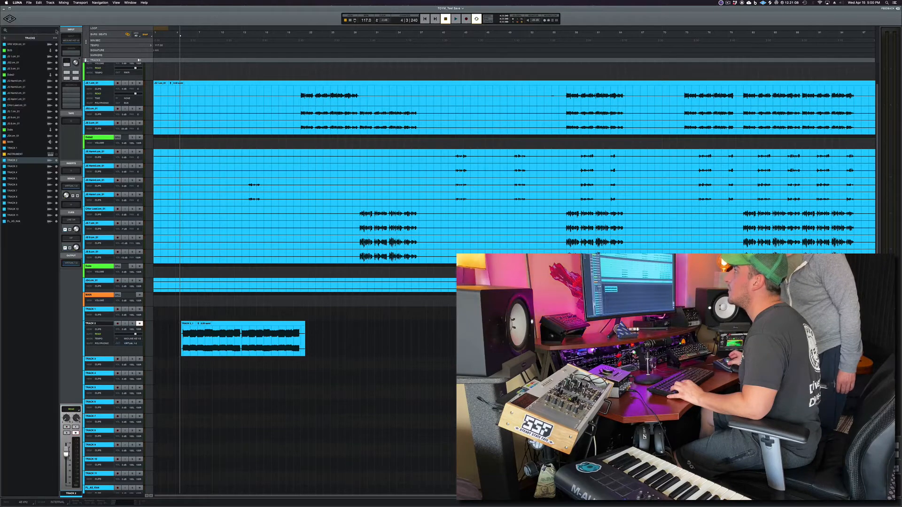
# - Create a new instrument track loaded with Omnisphere
pyautogui.click(5, 39)
pyautogui.click(18, 50)
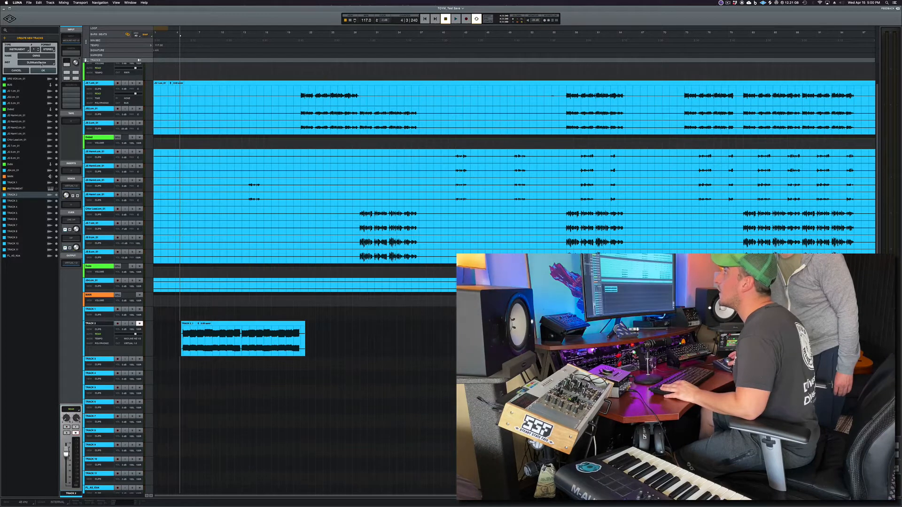
pyautogui.click(42, 63)
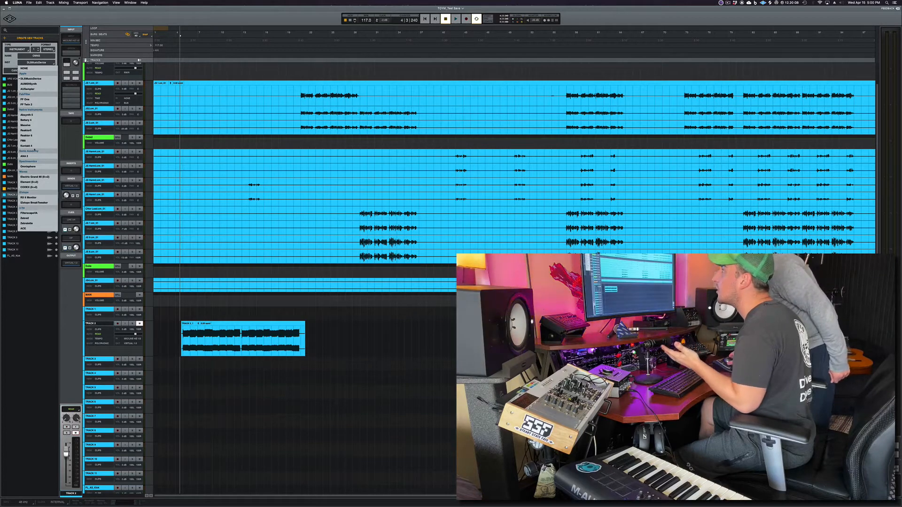
pyautogui.click(43, 167)
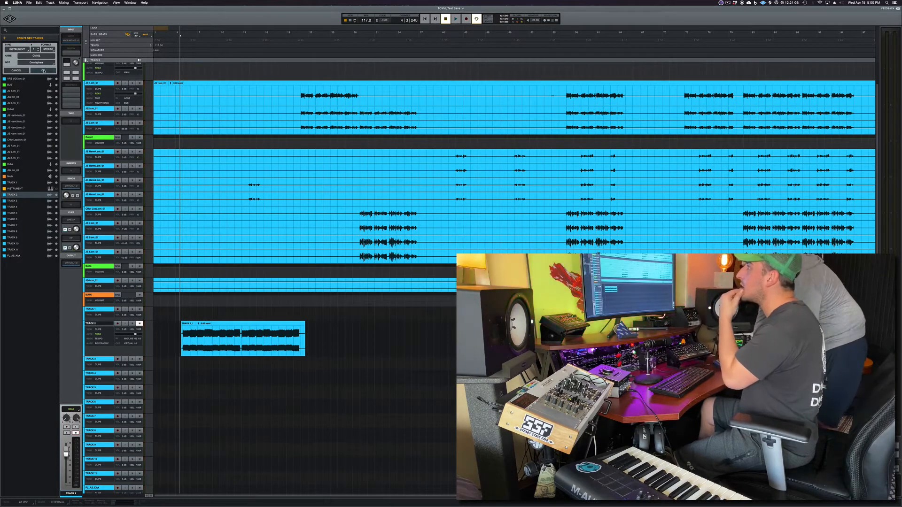
pyautogui.click(44, 70)
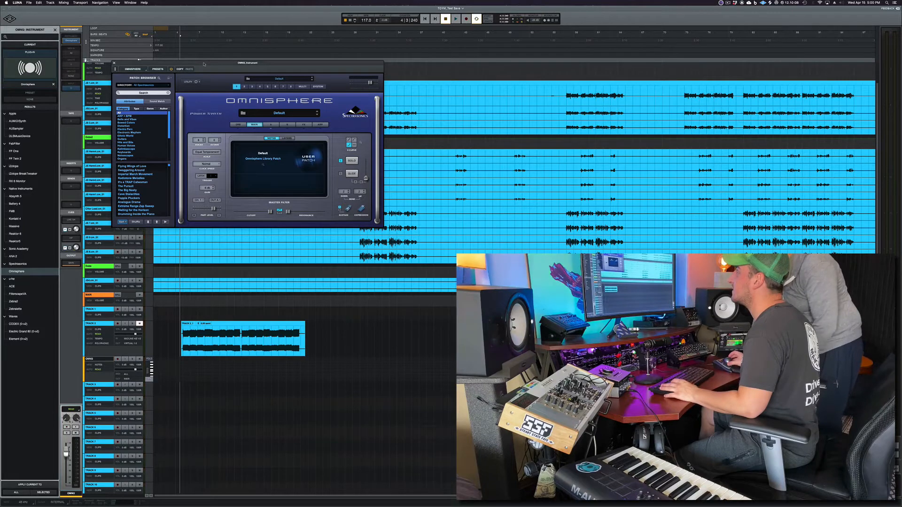
# - Move the Omnisphere window aside and record a short MIDI part on the new instrument track
pyautogui.moveTo(204, 64); pyautogui.dragTo(607, 296)
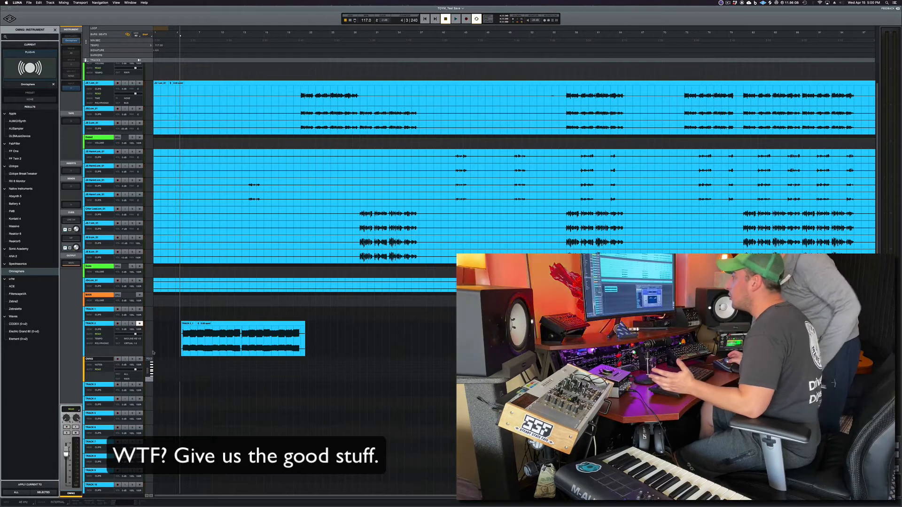
pyautogui.press('super+space')
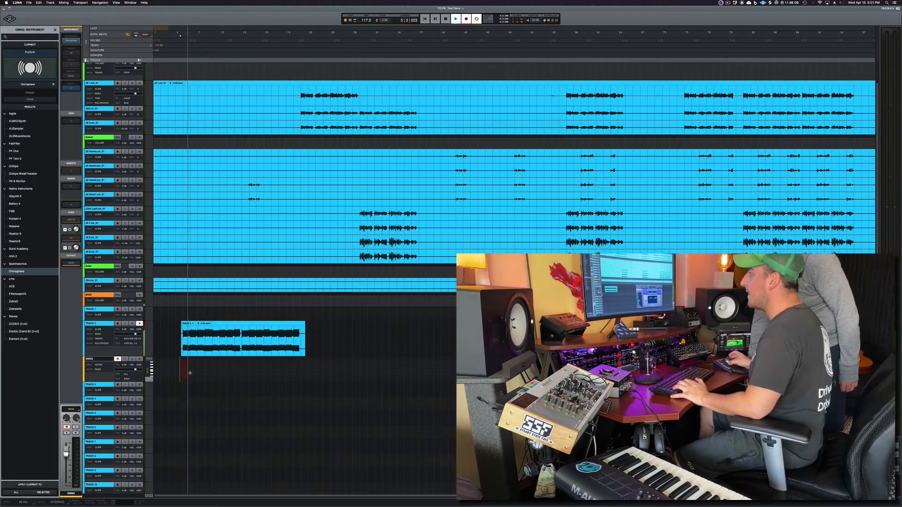
pyautogui.press('space')
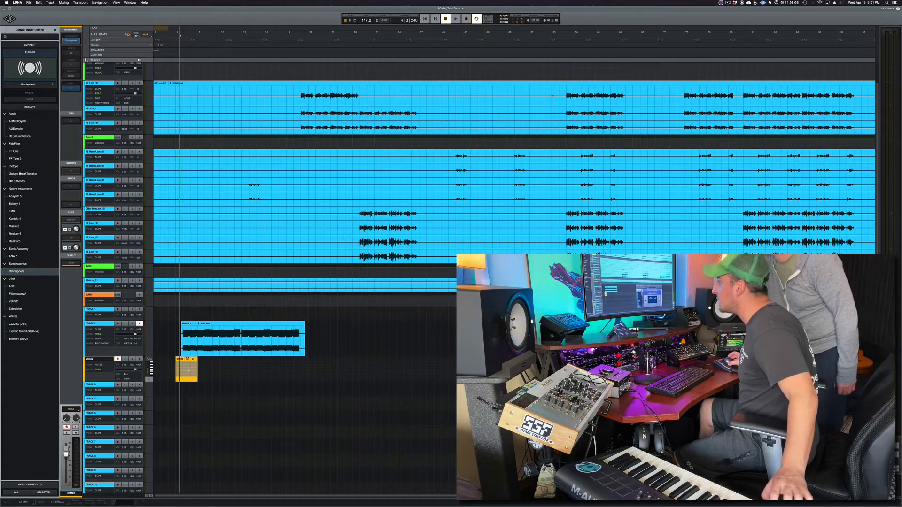
# - Lengthen the recorded MIDI clip to span several bars
pyautogui.click(186, 376)
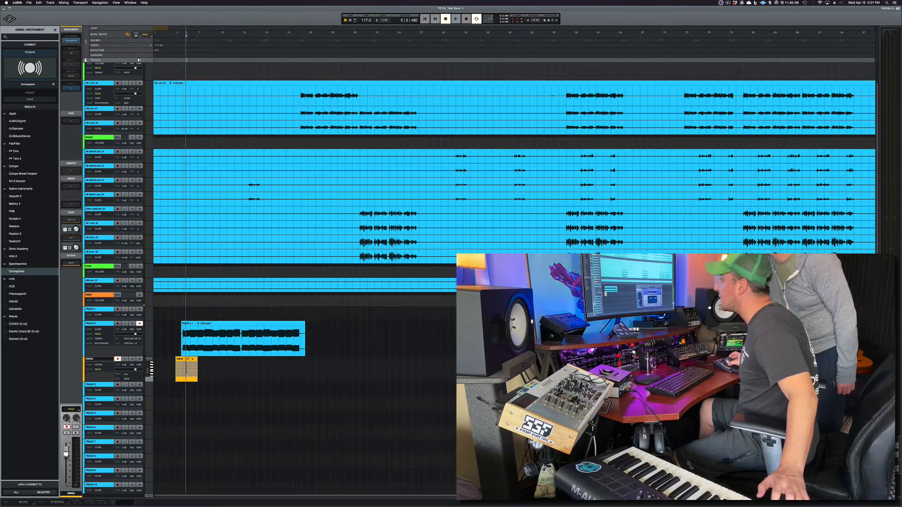
pyautogui.click(192, 374)
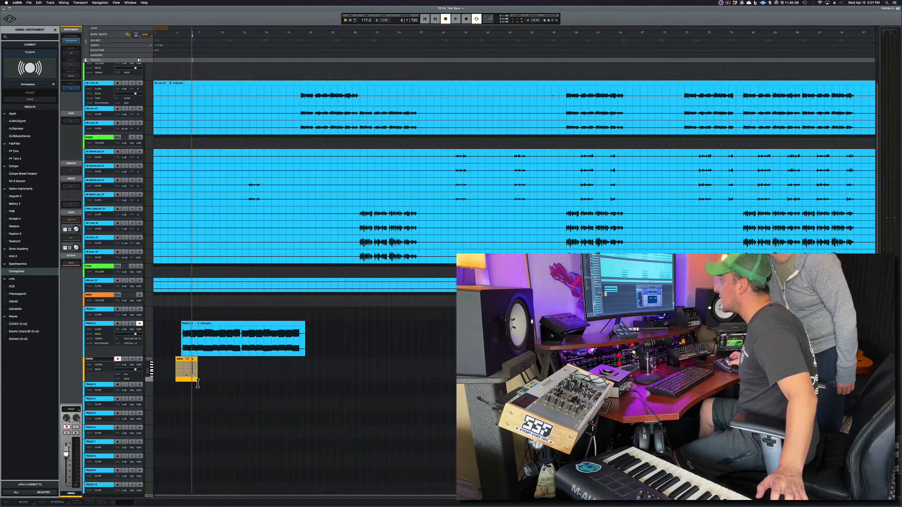
pyautogui.moveTo(197, 370); pyautogui.dragTo(323, 368)
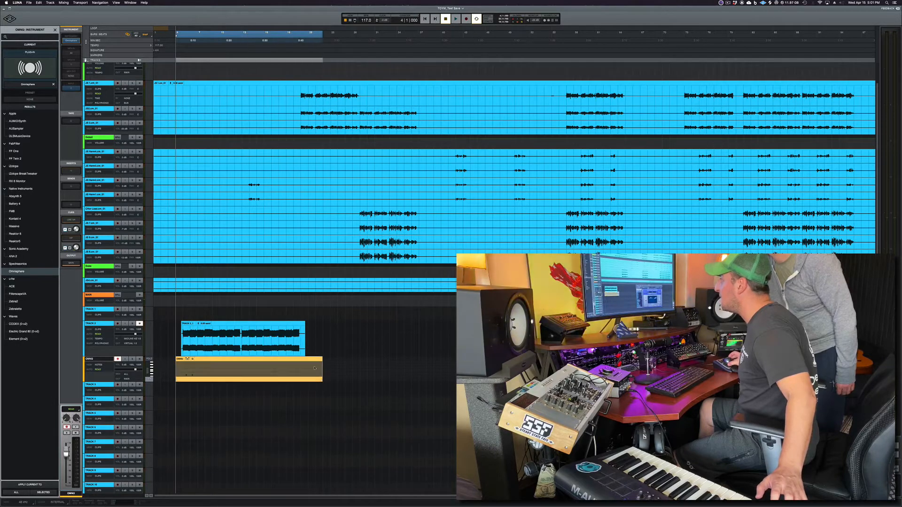
# - Open the MIDI clip in the note editor to inspect its notes
pyautogui.click(279, 378)
pyautogui.doubleClick(269, 381)
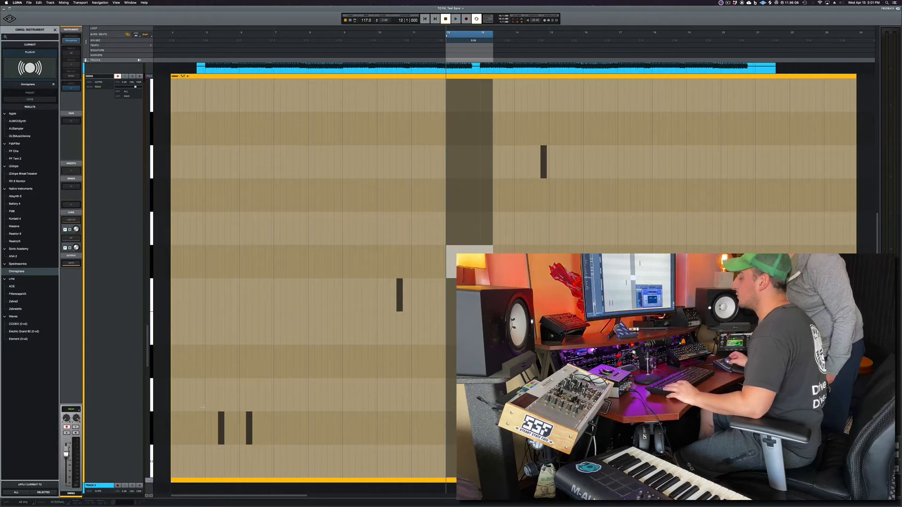
pyautogui.press('e')
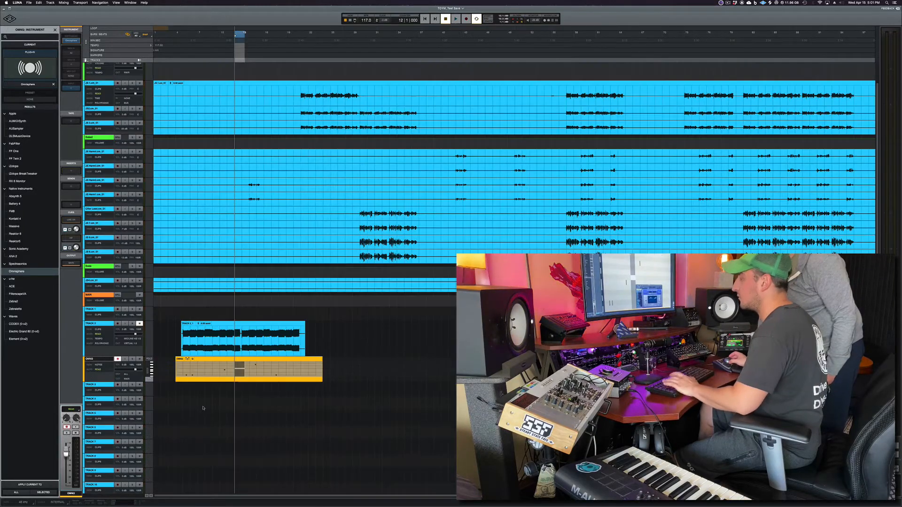
pyautogui.doubleClick(232, 370)
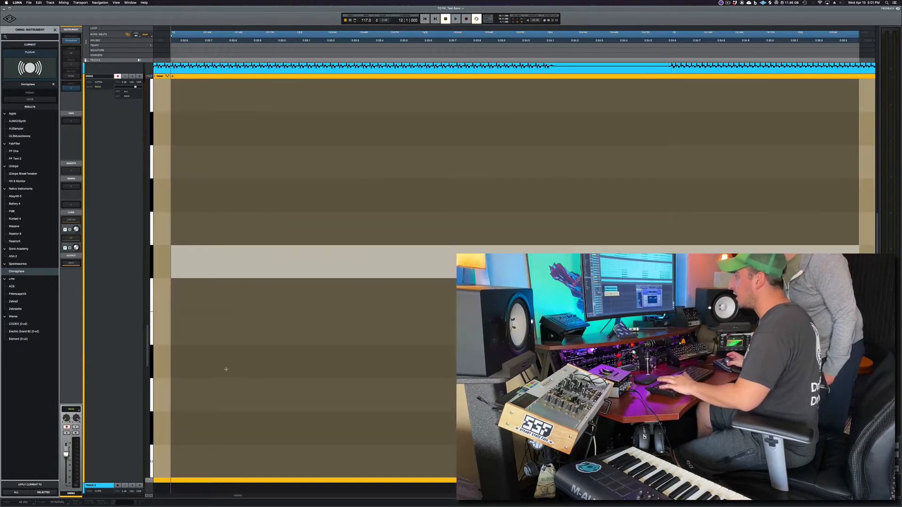
# - Close the note editor and zoom in on a lute clip's waveform to inspect it, then zoom back out
pyautogui.doubleClick(302, 151)
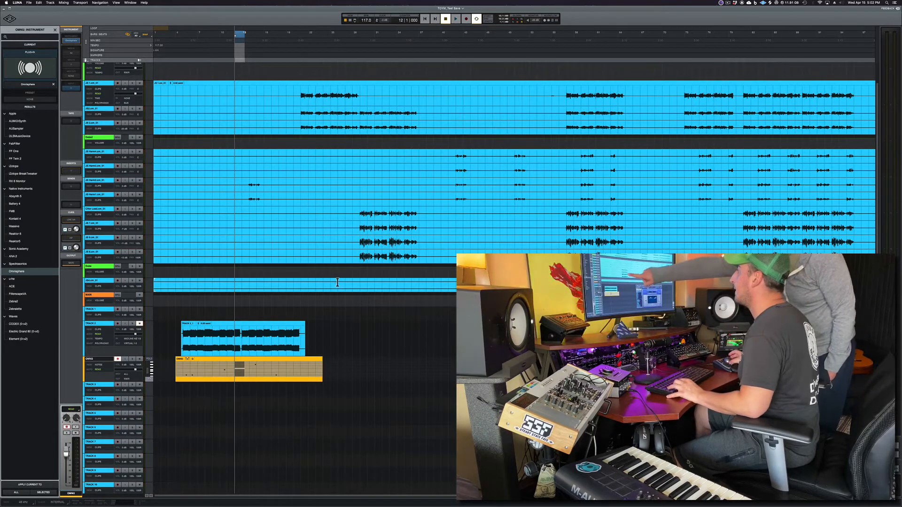
pyautogui.click(356, 245)
pyautogui.moveTo(360, 257); pyautogui.dragTo(429, 259)
pyautogui.press('e')
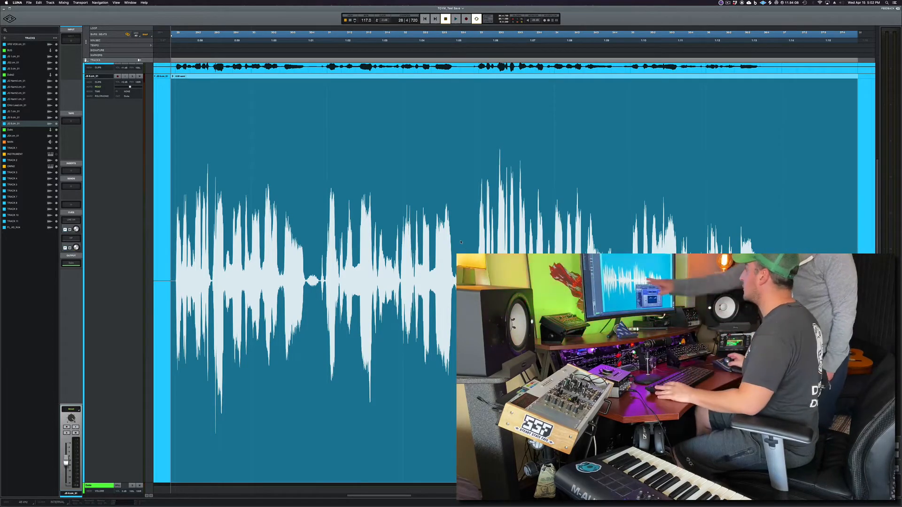
pyautogui.moveTo(324, 280); pyautogui.dragTo(307, 282)
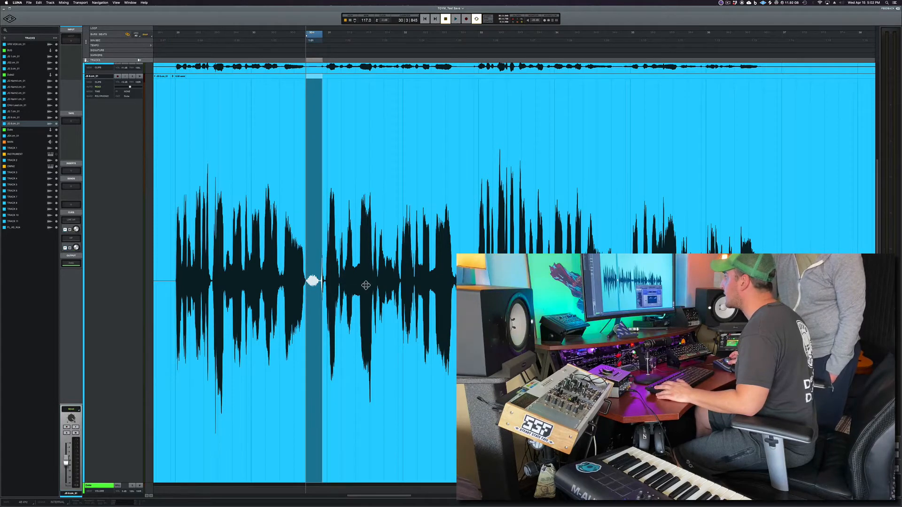
pyautogui.press('e')
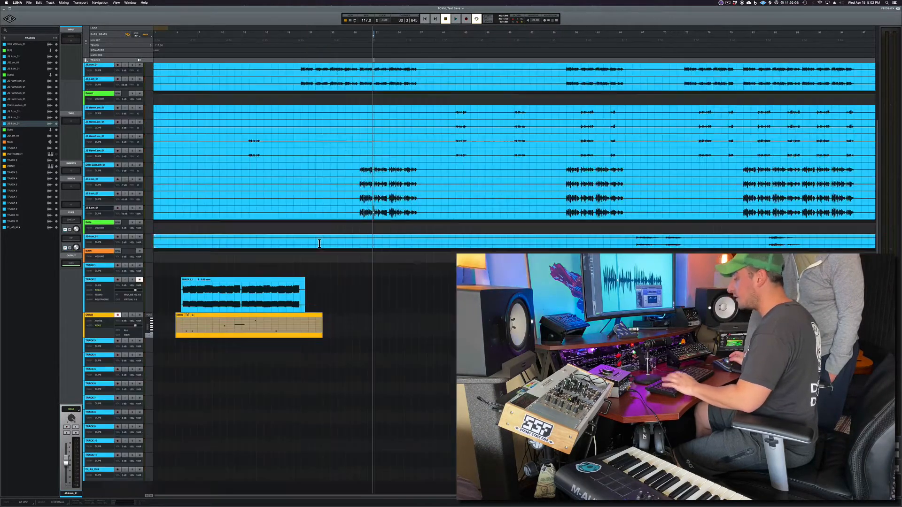
pyautogui.click(354, 255)
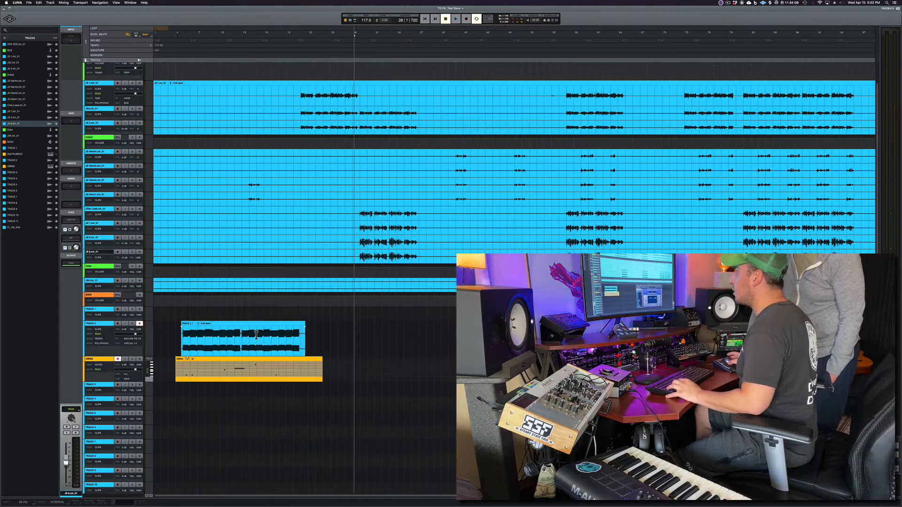
pyautogui.click(235, 362)
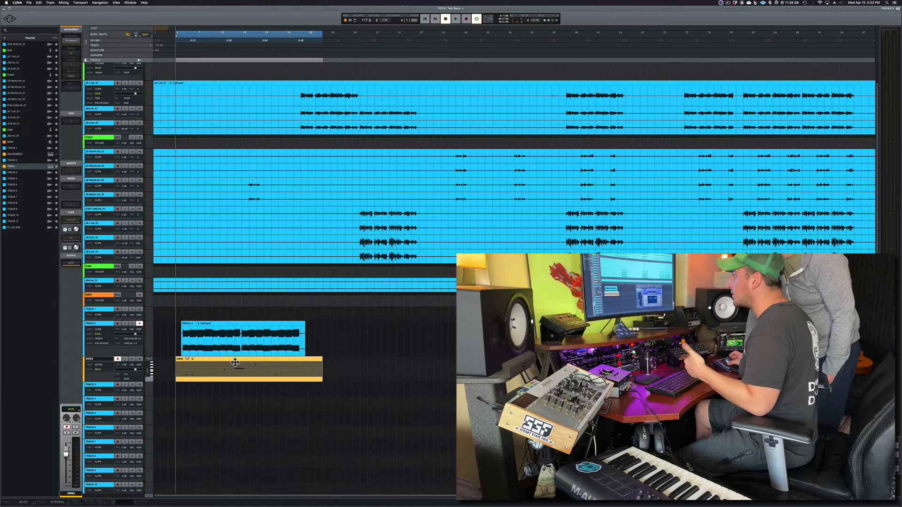
pyautogui.click(29, 3)
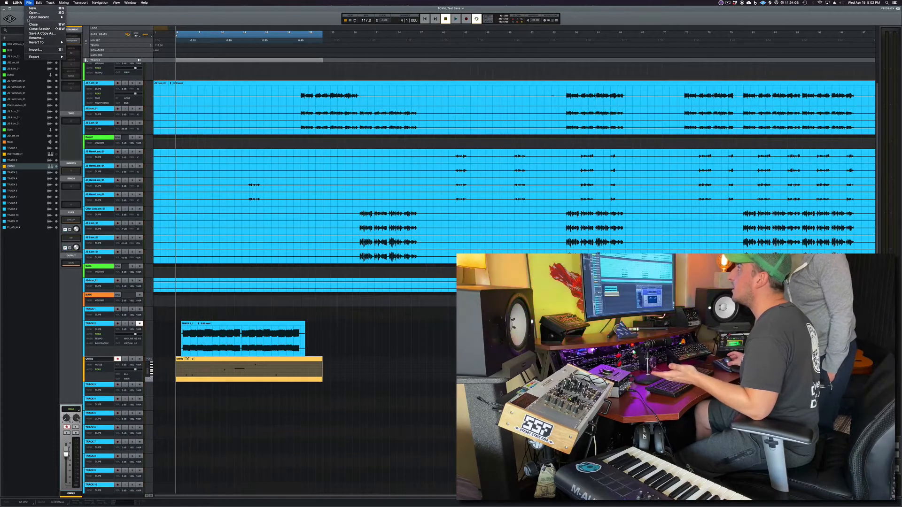
pyautogui.click(19, 12)
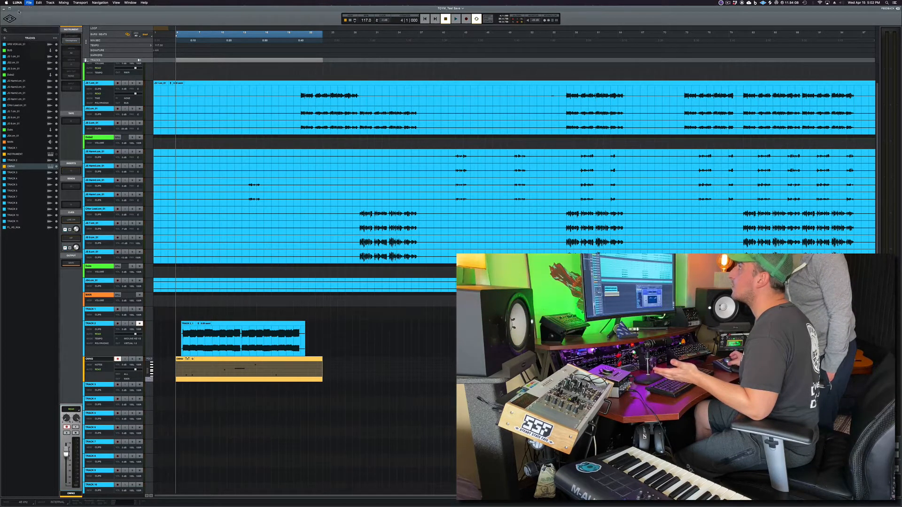
pyautogui.click(28, 4)
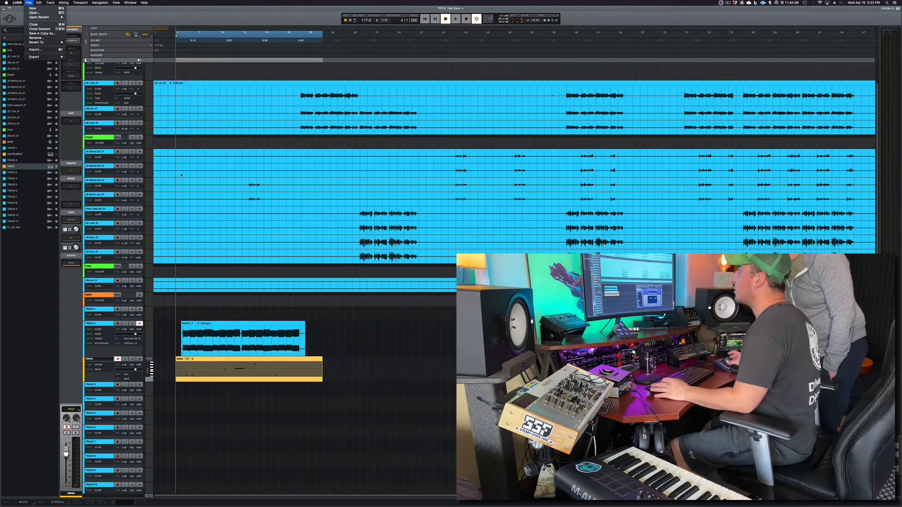
# - Switch to Splice and drag a sample from its library into the empty area below the session's tracks
pyautogui.click(250, 188)
pyautogui.moveTo(243, 184)
pyautogui.mouseDown()
pyautogui.moveTo(320, 195)
pyautogui.moveTo(311, 212)
pyautogui.moveTo(312, 199)
pyautogui.moveTo(245, 189)
pyautogui.mouseUp()
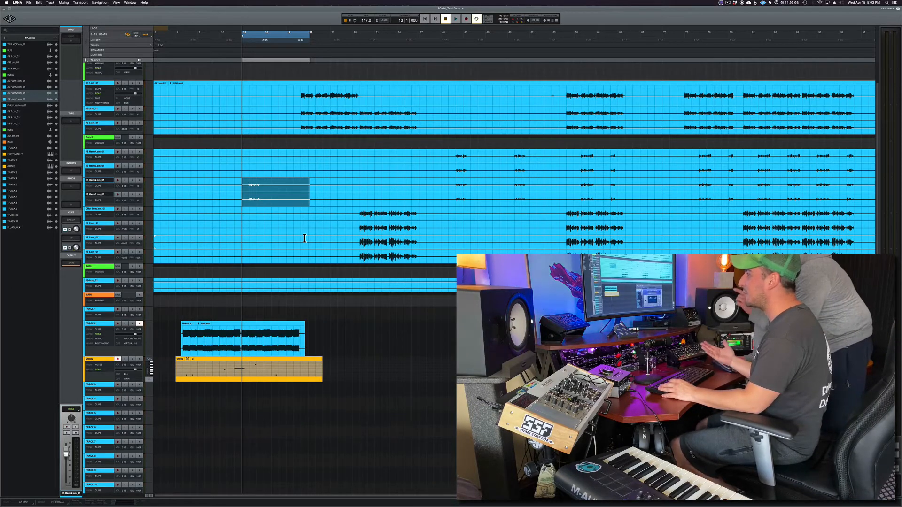
pyautogui.press('super+Tab')
pyautogui.press('super+Tab')
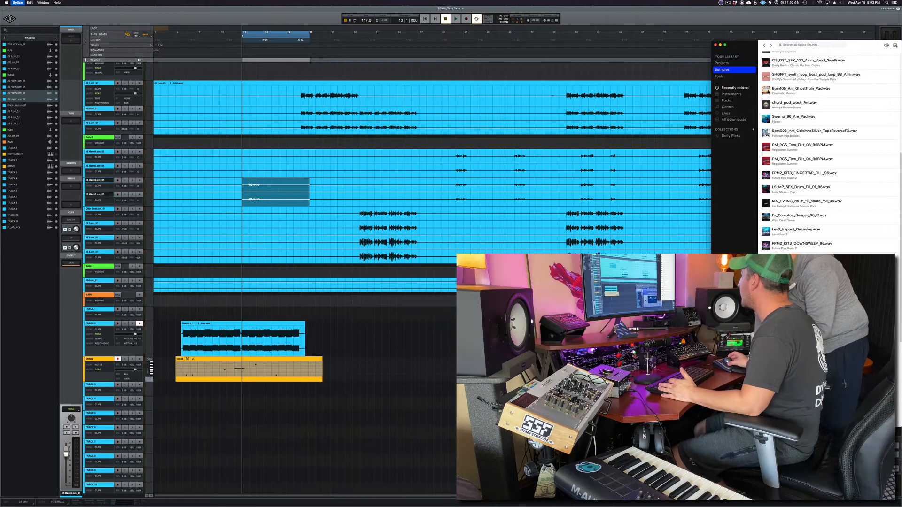
pyautogui.click(803, 260)
pyautogui.moveTo(803, 259); pyautogui.dragTo(277, 418)
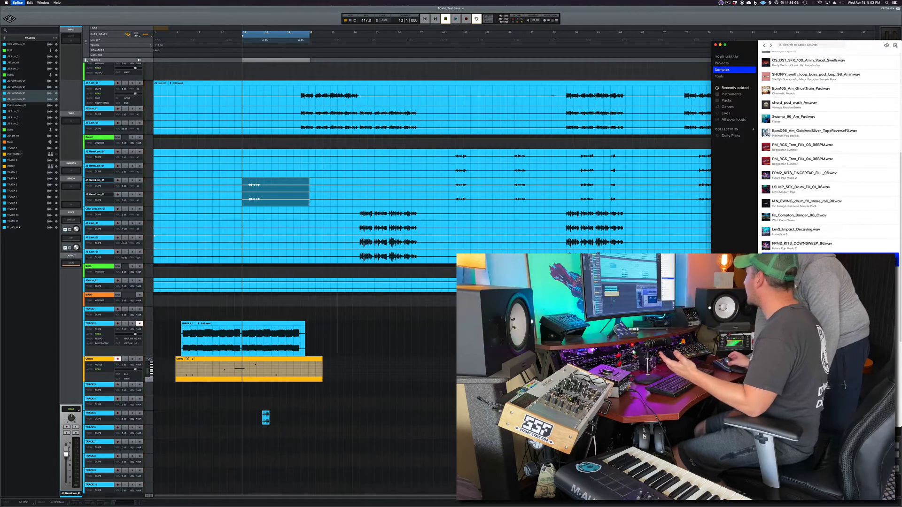
# - Move the newly imported sample clip further along its track to a later bar
pyautogui.click(36, 269)
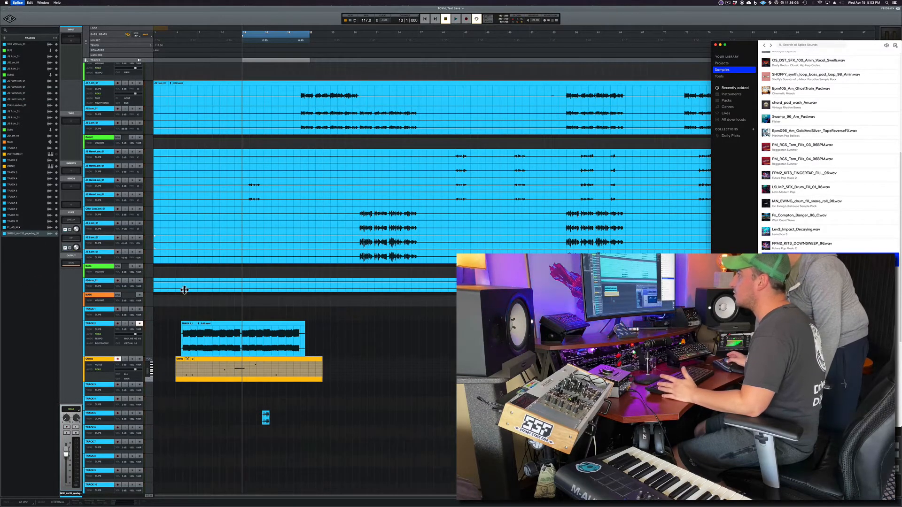
pyautogui.click(286, 394)
pyautogui.moveTo(269, 421); pyautogui.dragTo(343, 423)
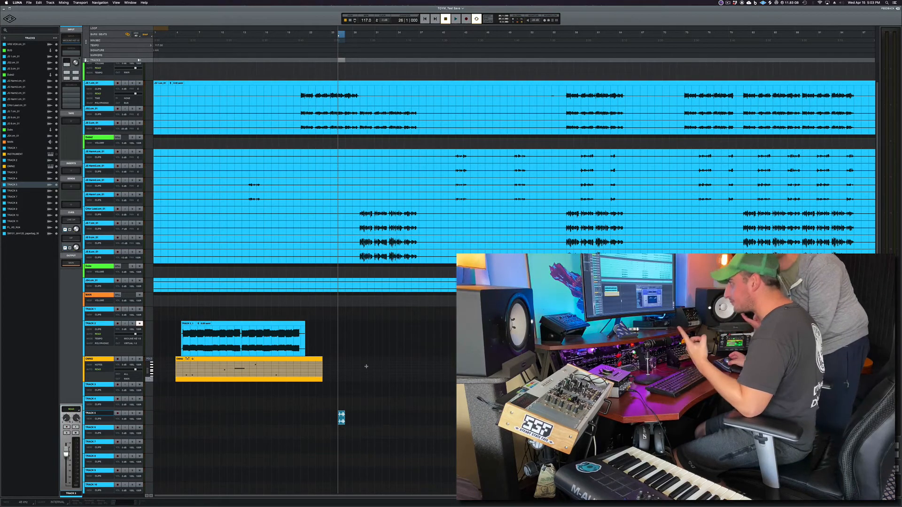
# - Open the quantize options for the Omnisphere MIDI clip and review the quantize panel settings
pyautogui.click(220, 363)
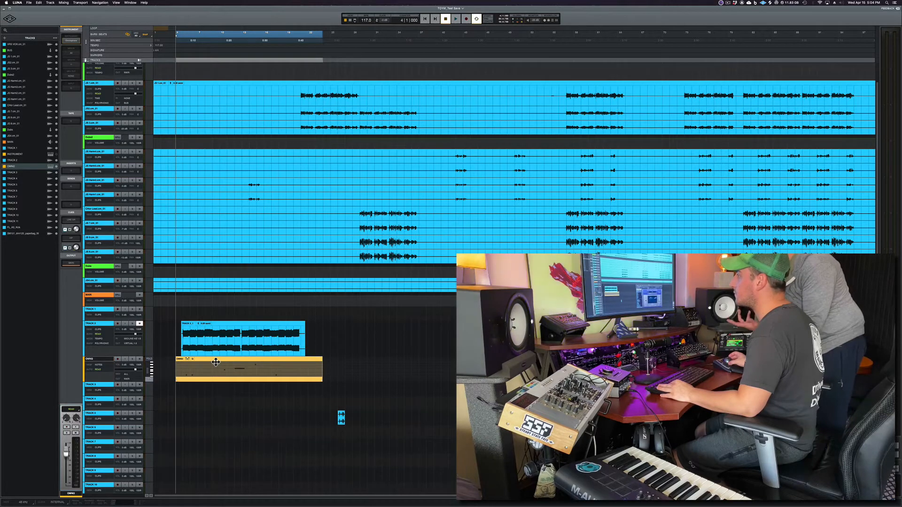
pyautogui.rightClick(216, 362)
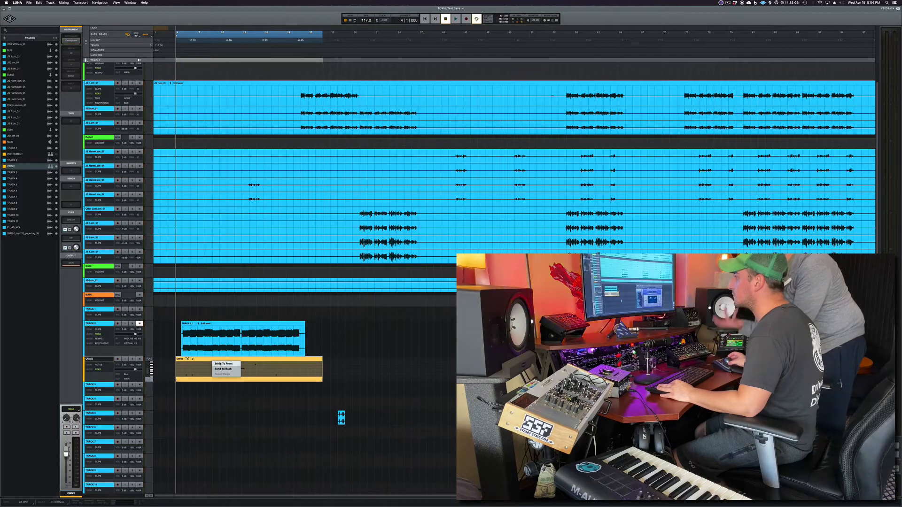
pyautogui.click(224, 364)
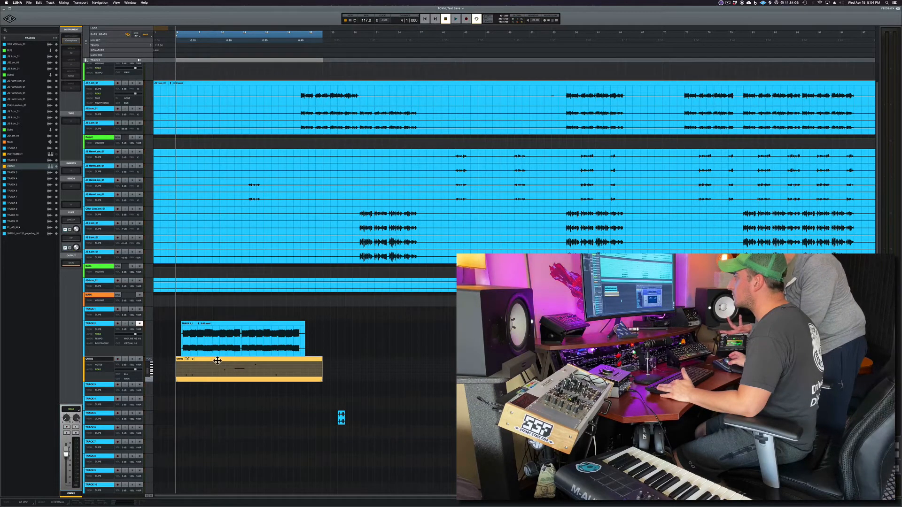
pyautogui.click(193, 360)
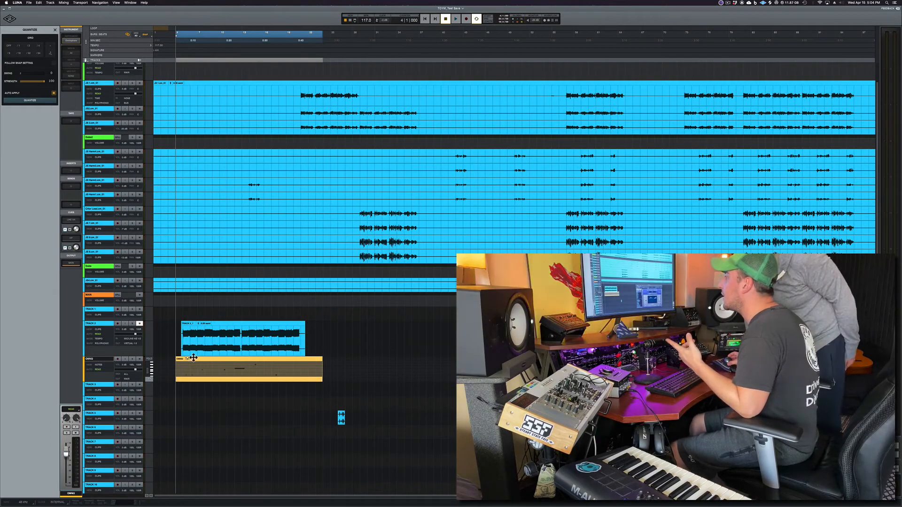
pyautogui.click(56, 30)
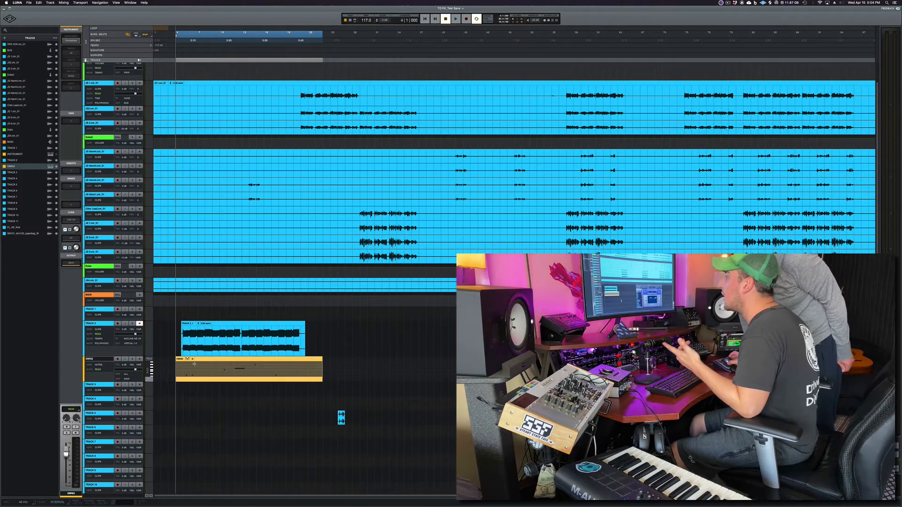
# - Reopen the Quantize panel for the MIDI clip, expand and collapse the MIDI track lane, then close the panel
pyautogui.press('q')
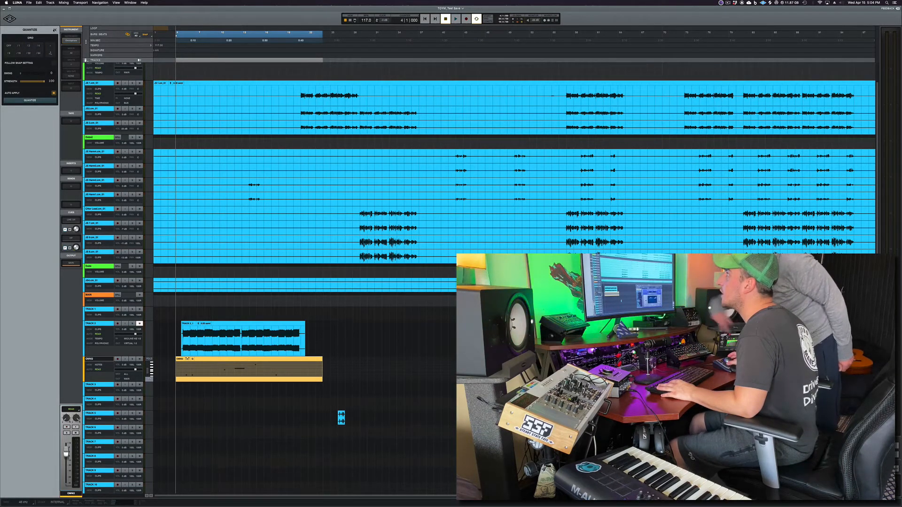
pyautogui.click(187, 359)
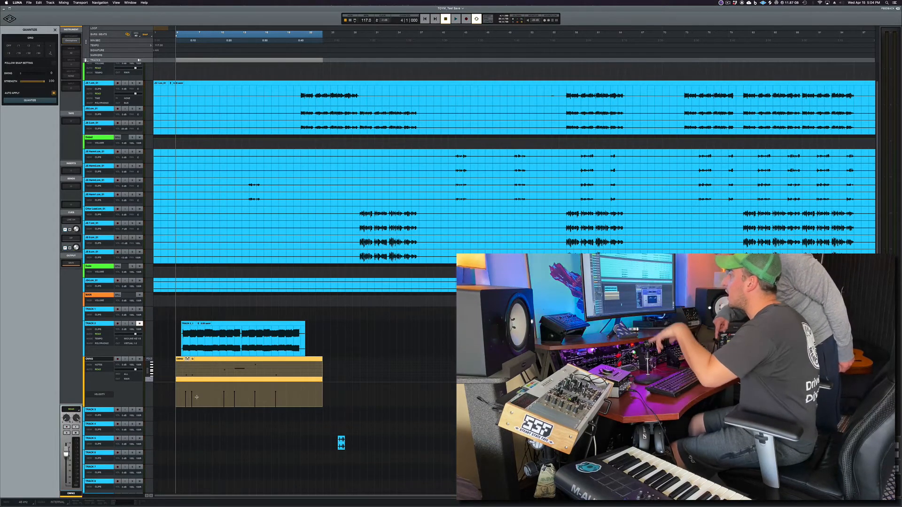
pyautogui.click(186, 359)
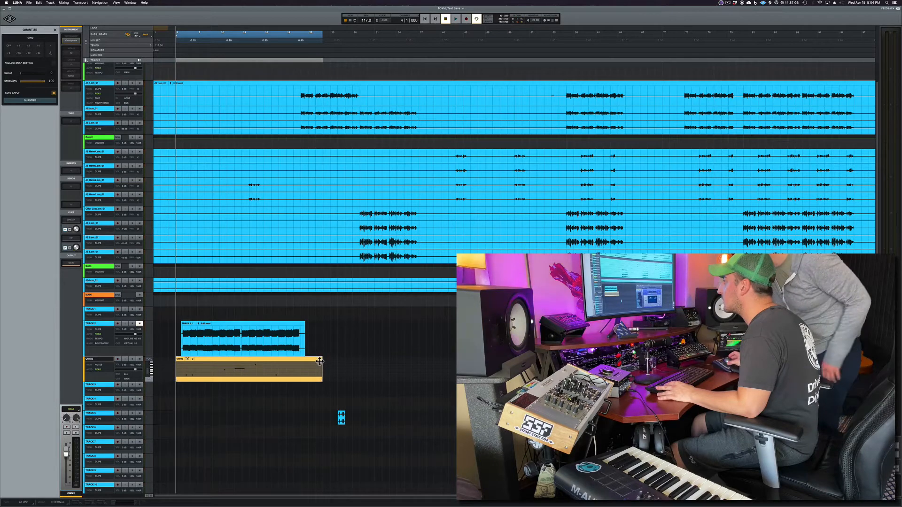
pyautogui.click(55, 30)
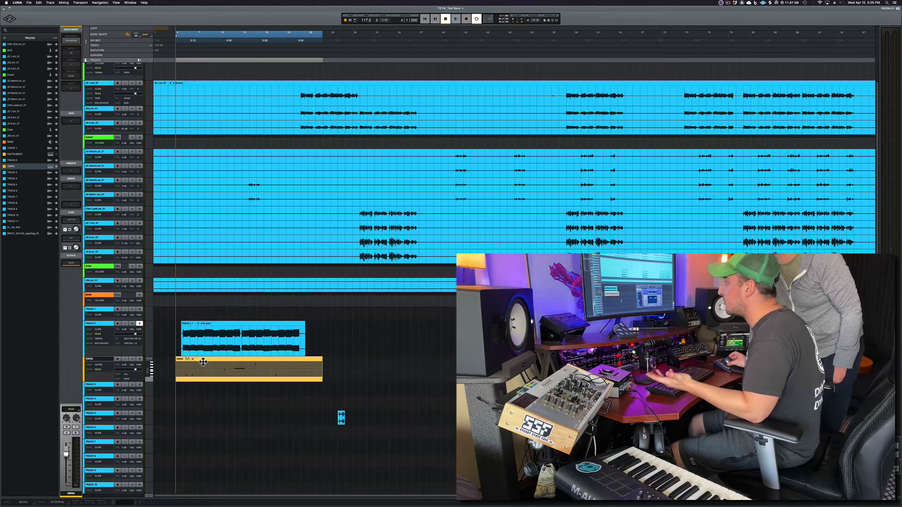
# - Open the first send's routing on Track 3 and clear its destination to none
pyautogui.click(227, 326)
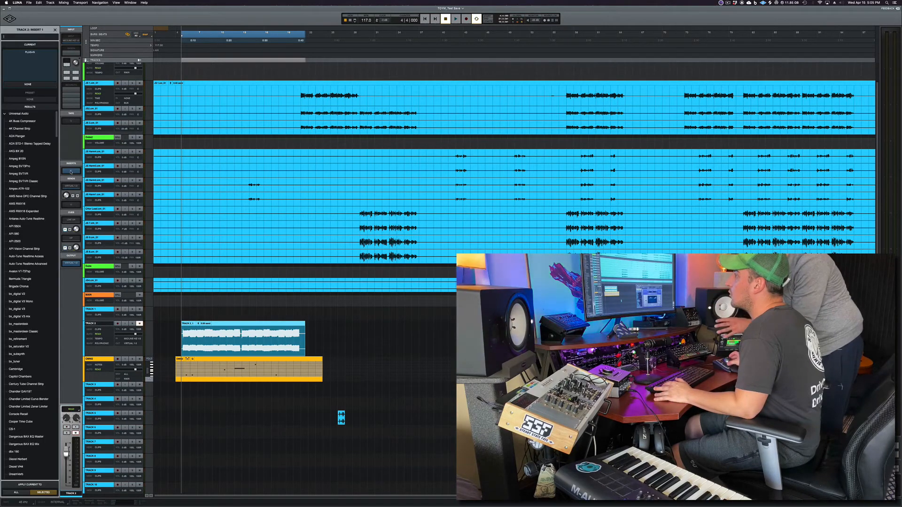
pyautogui.click(71, 186)
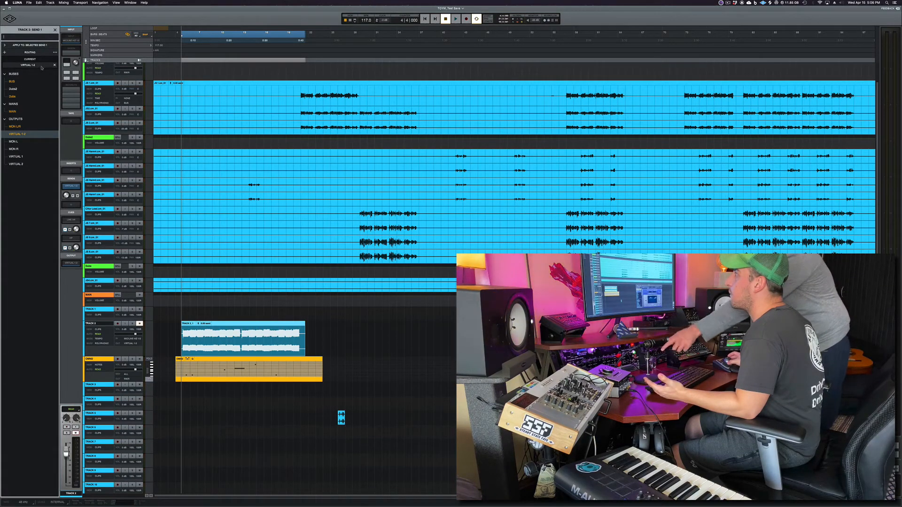
pyautogui.click(55, 67)
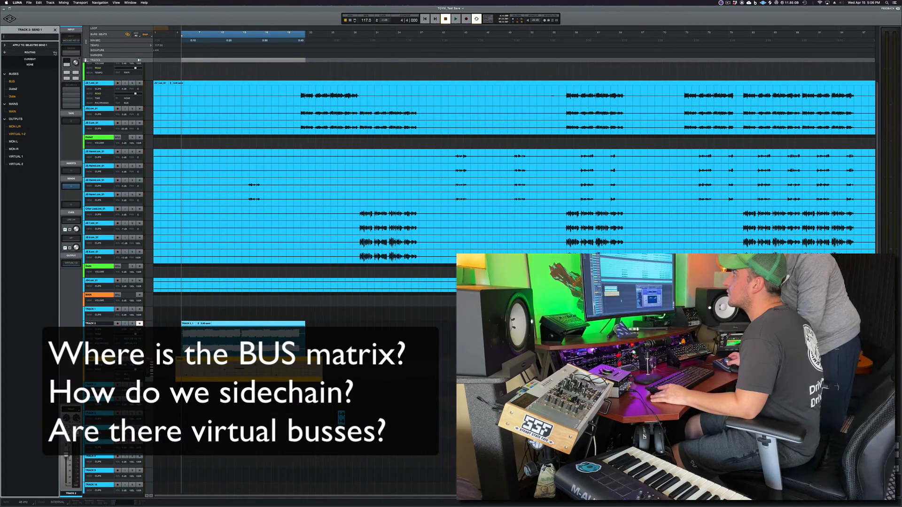
# - Examine the send routing panel's apply-to and send selection options, then close the panel
pyautogui.click(55, 52)
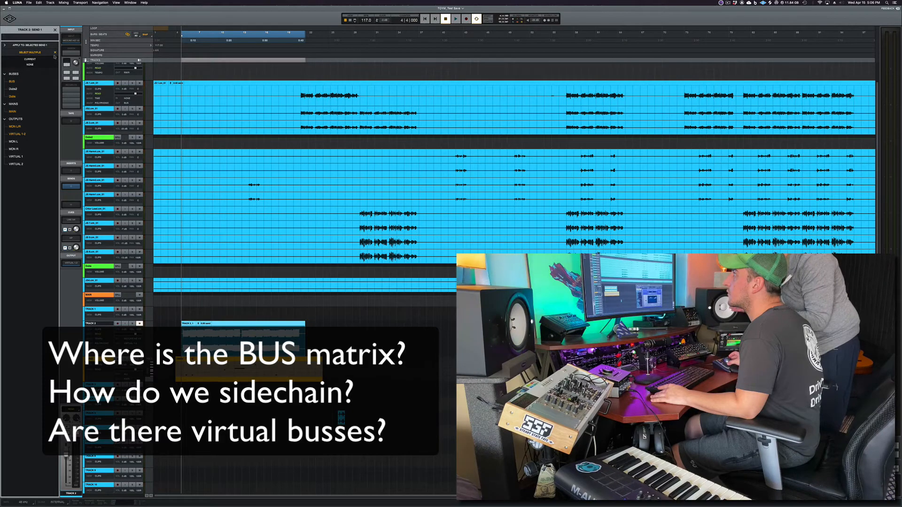
pyautogui.click(55, 53)
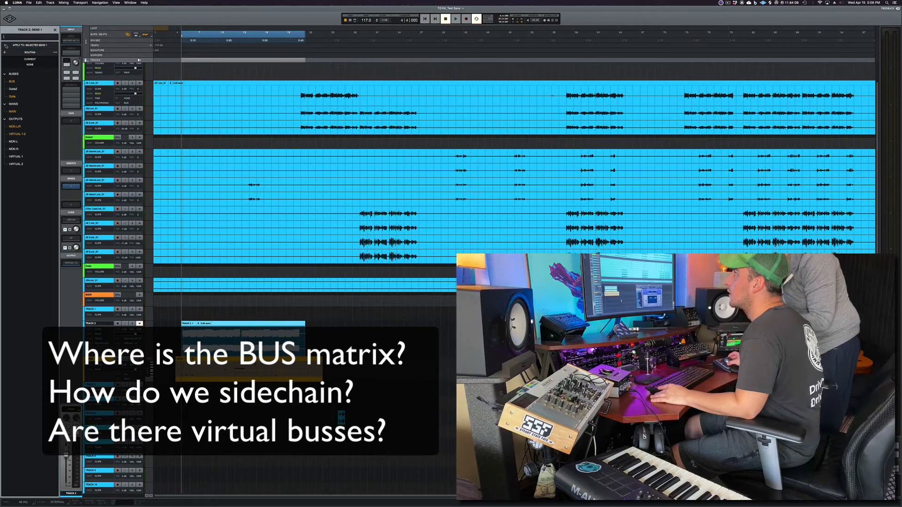
pyautogui.click(27, 45)
pyautogui.click(54, 60)
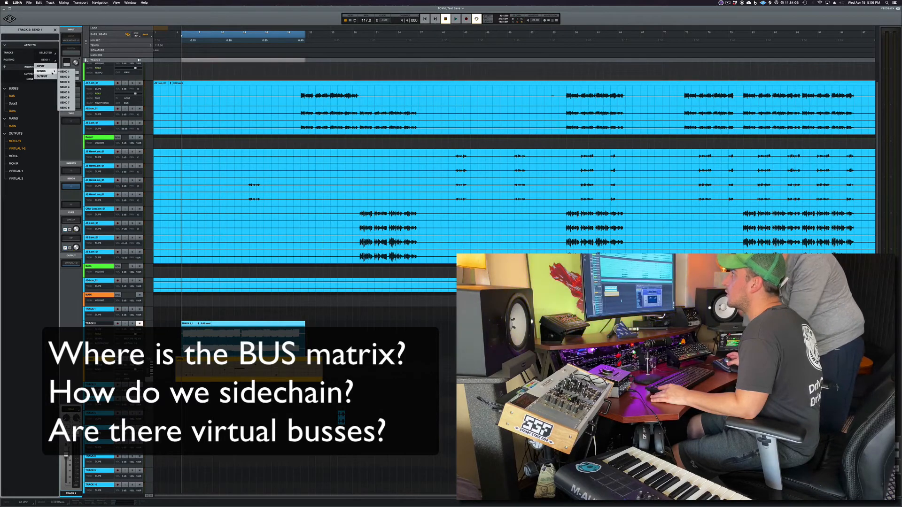
pyautogui.click(54, 53)
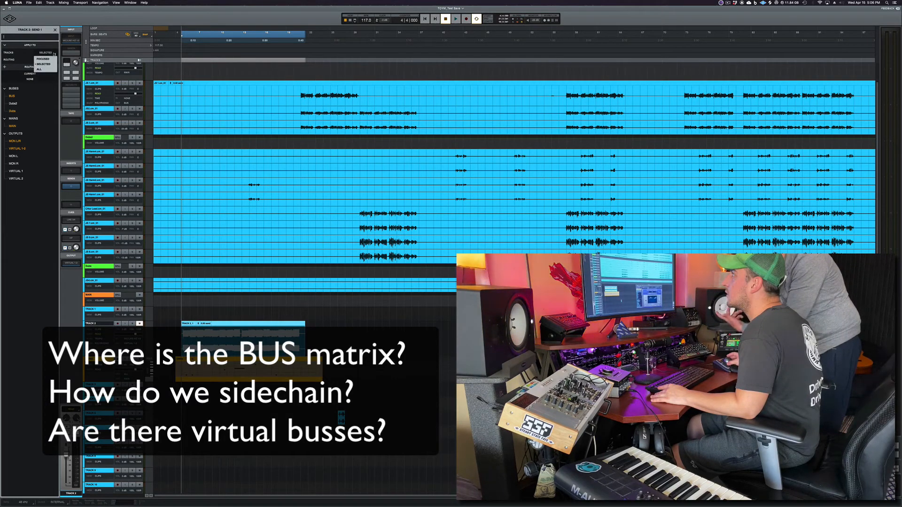
pyautogui.click(5, 45)
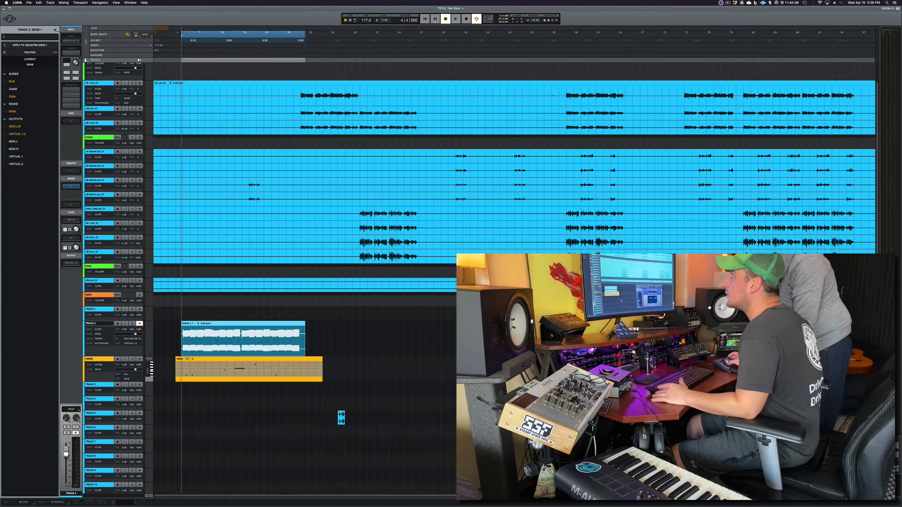
pyautogui.click(55, 30)
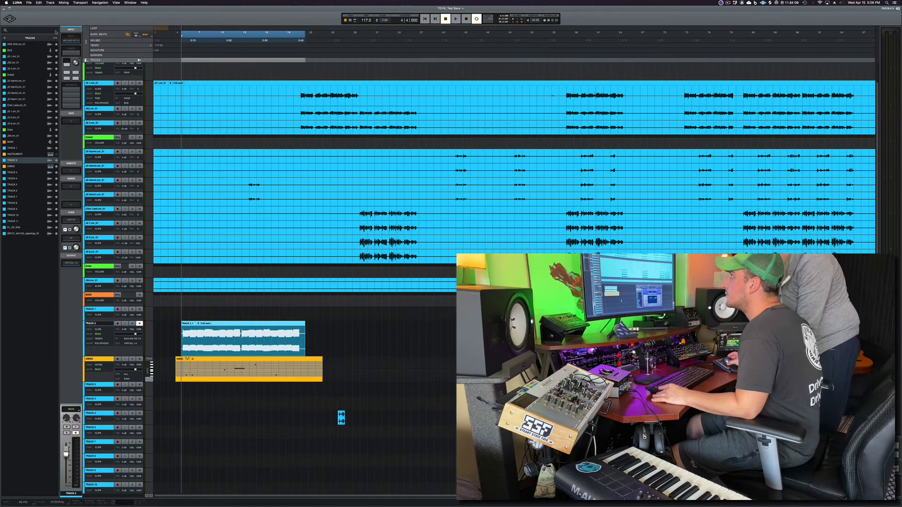